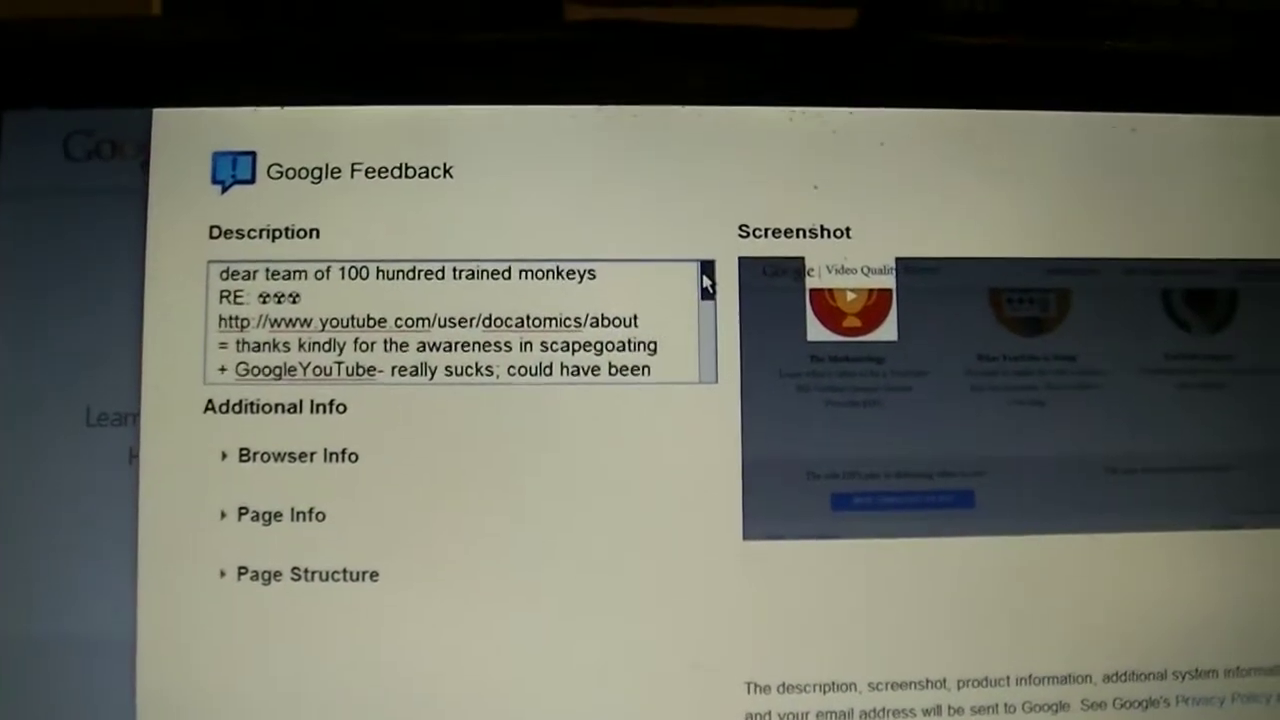
drag(705, 282, 708, 386)
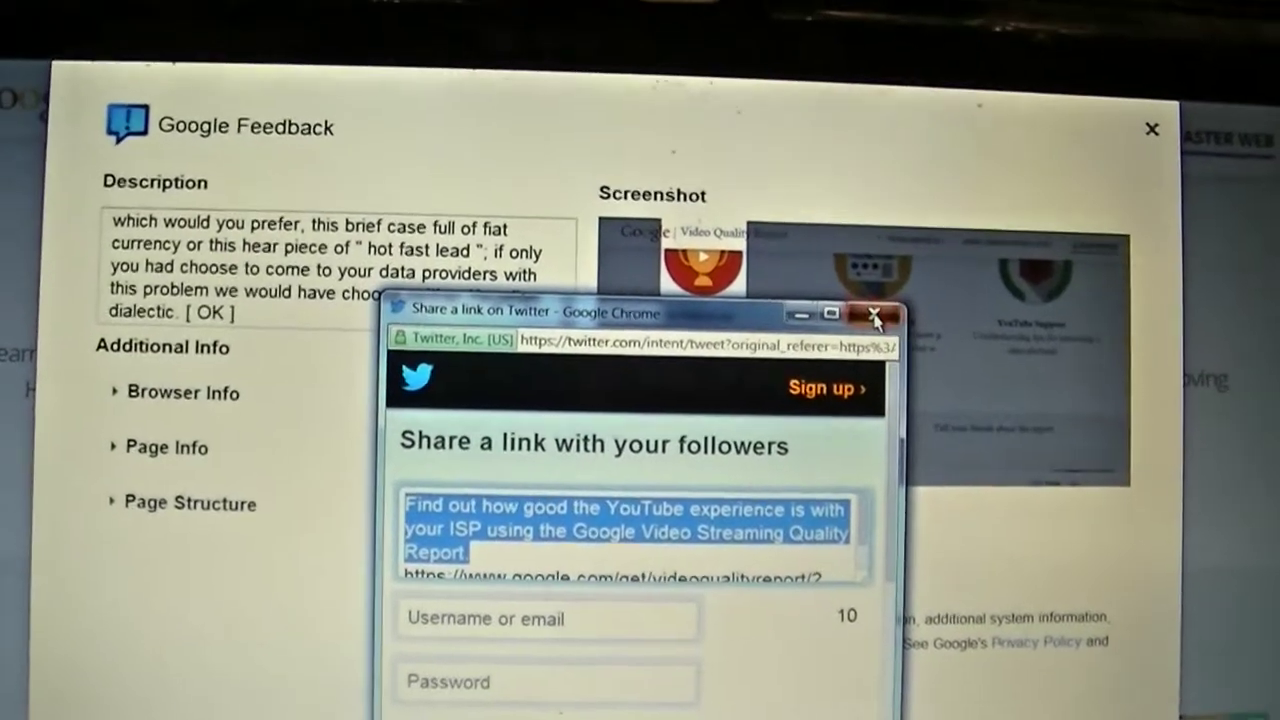
Close the 'Share a link on Twitter' popup to reveal the Feedback report again
click(875, 318)
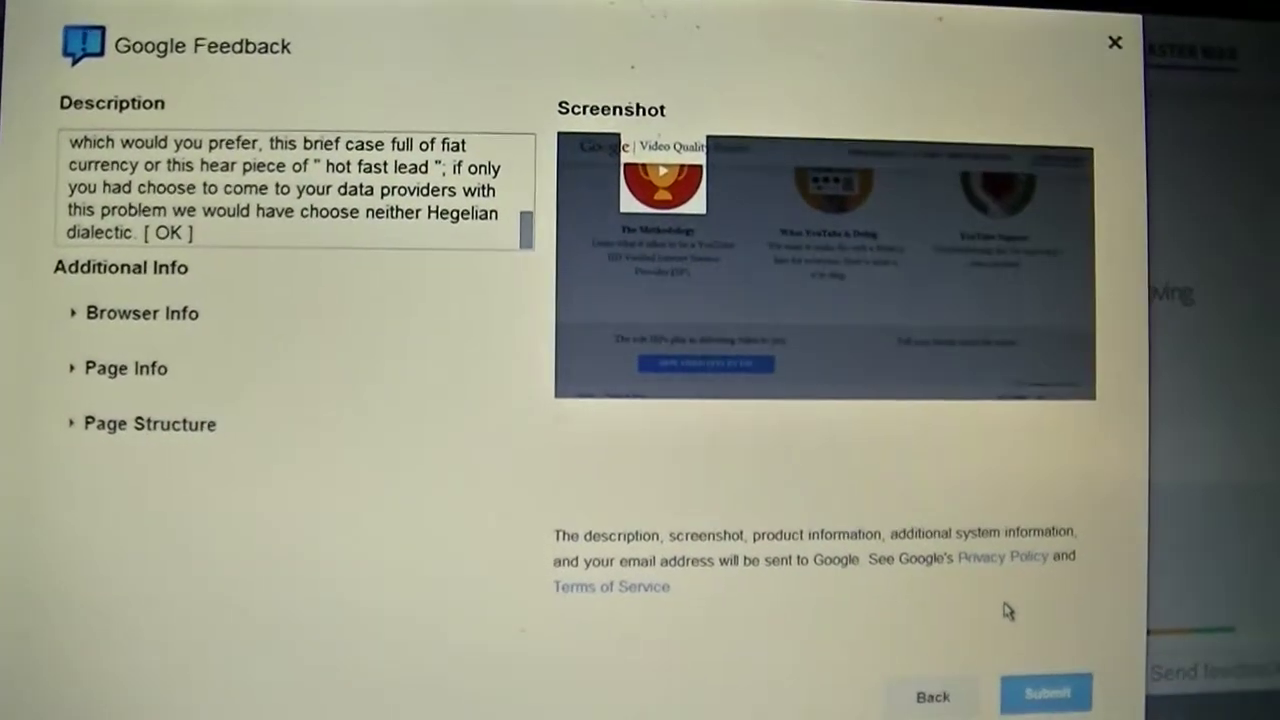
click(1062, 678)
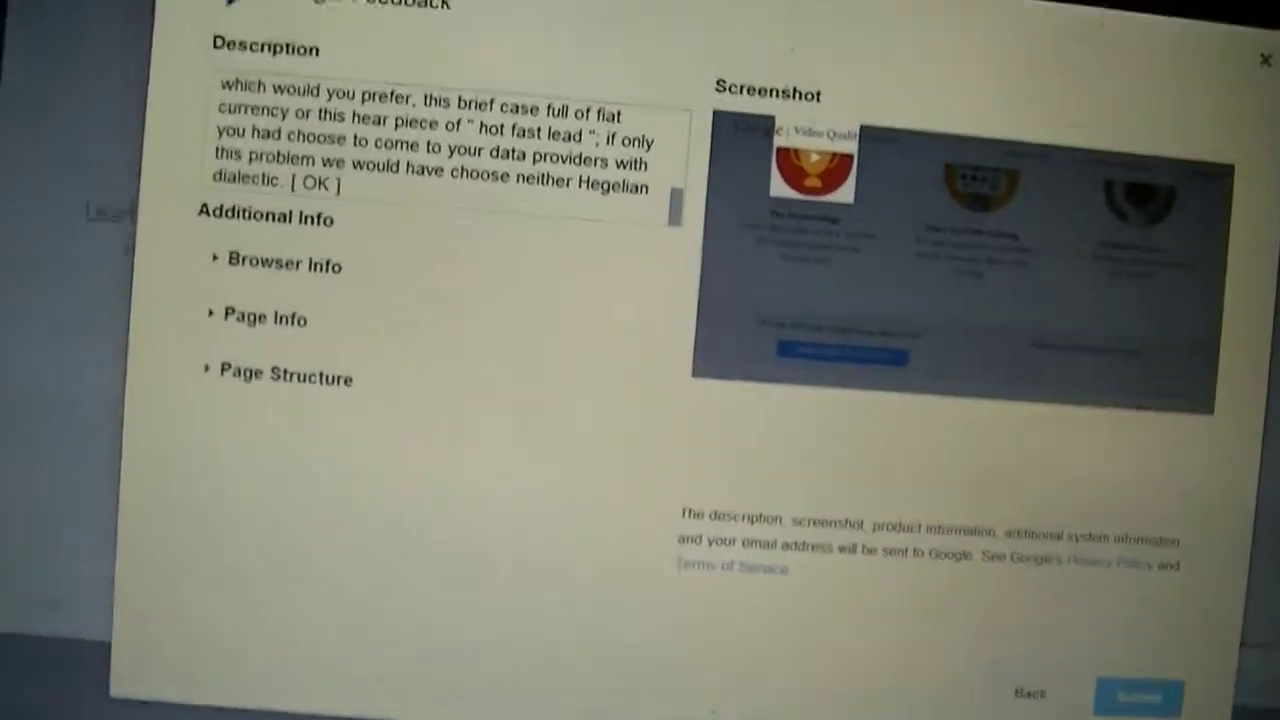
key(F11)
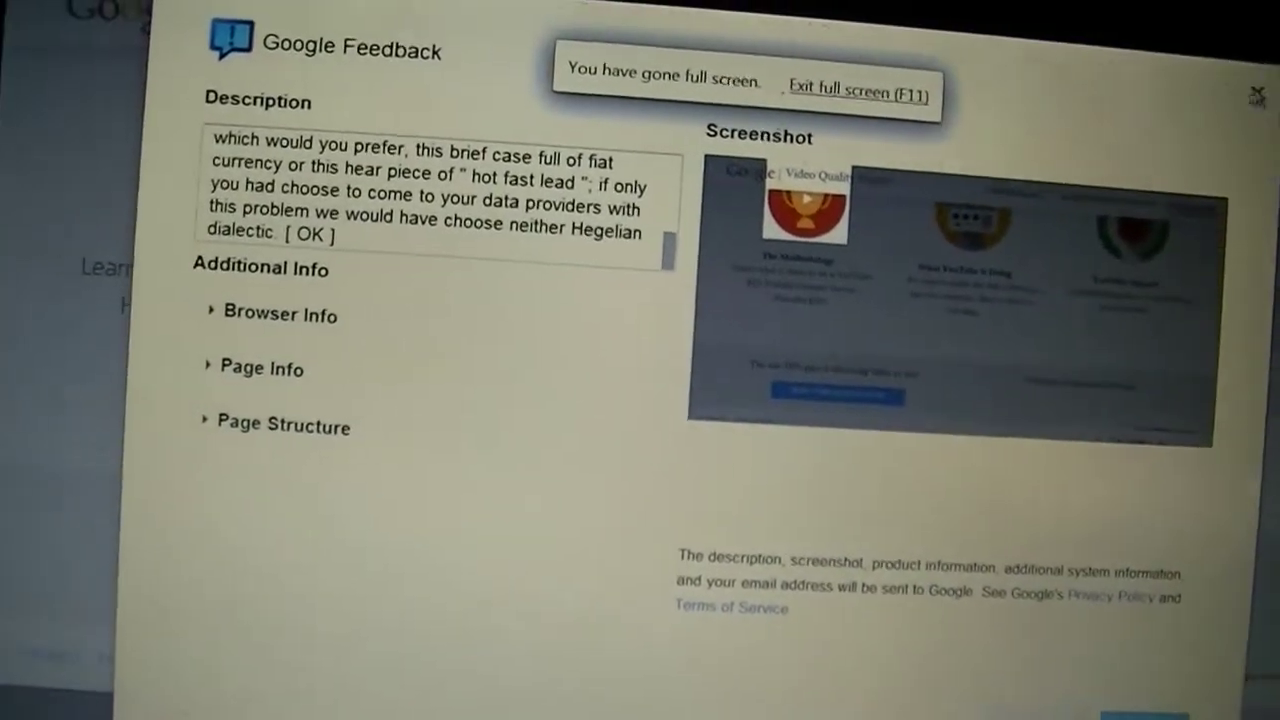
click(925, 118)
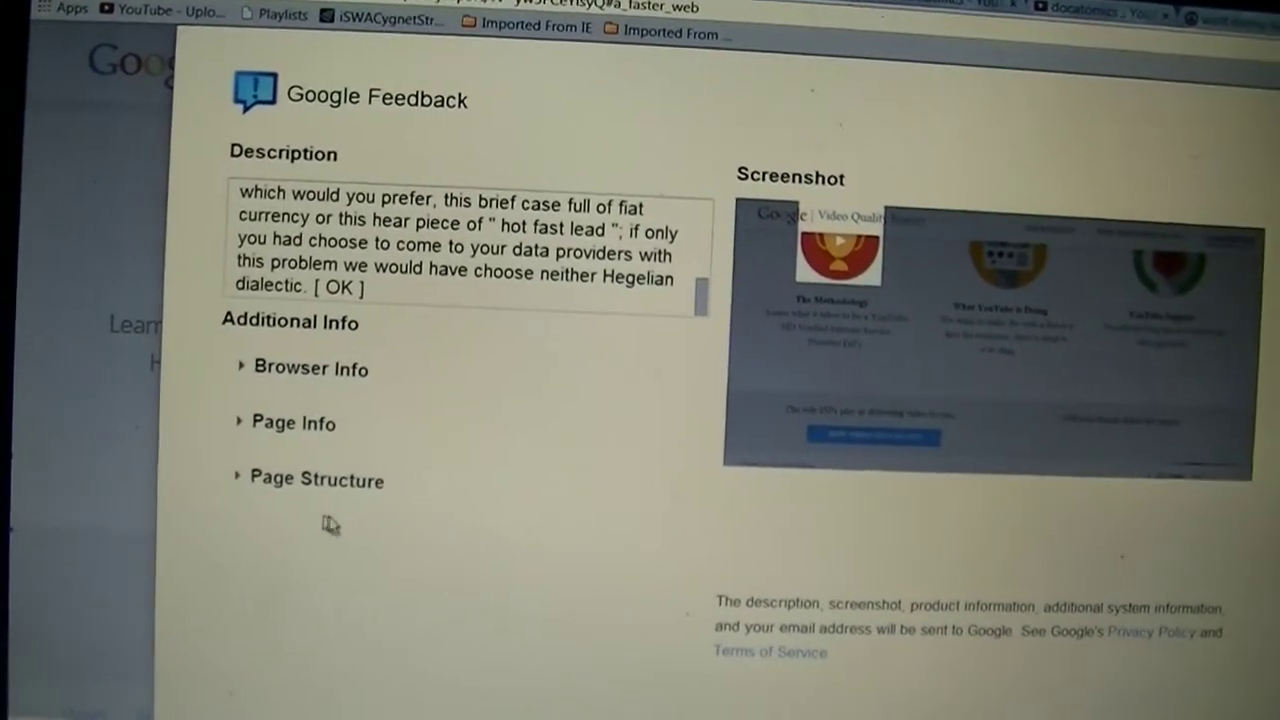